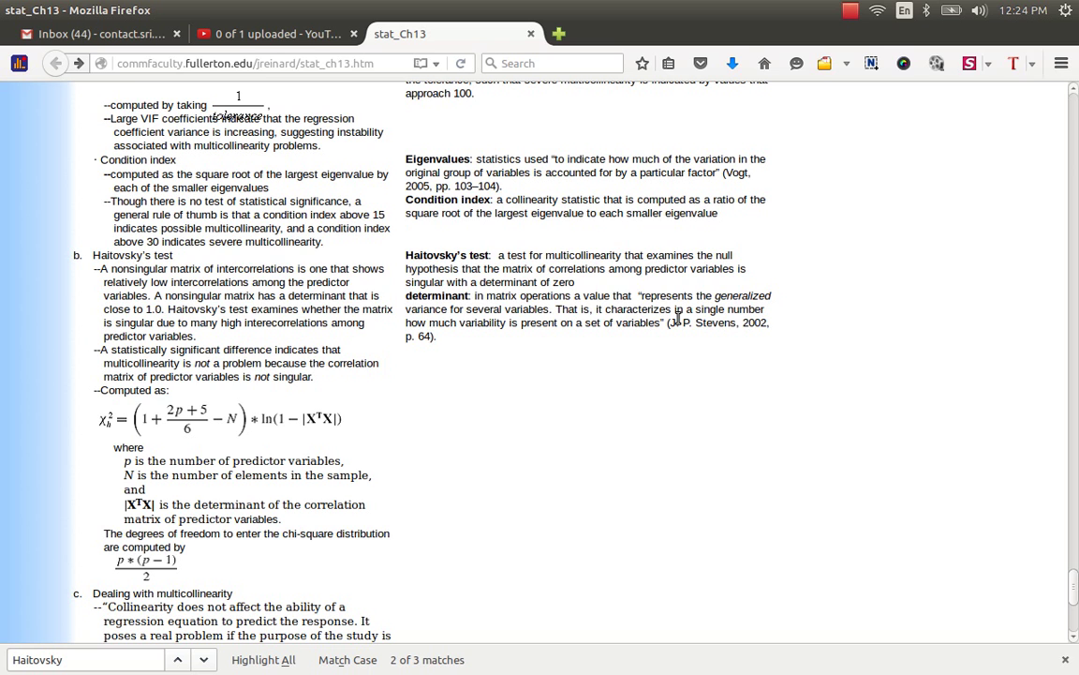
Glance at the Calc workbook, then return to the Haitovsky's test chi-square formula in Firefox
key(alt+Tab)
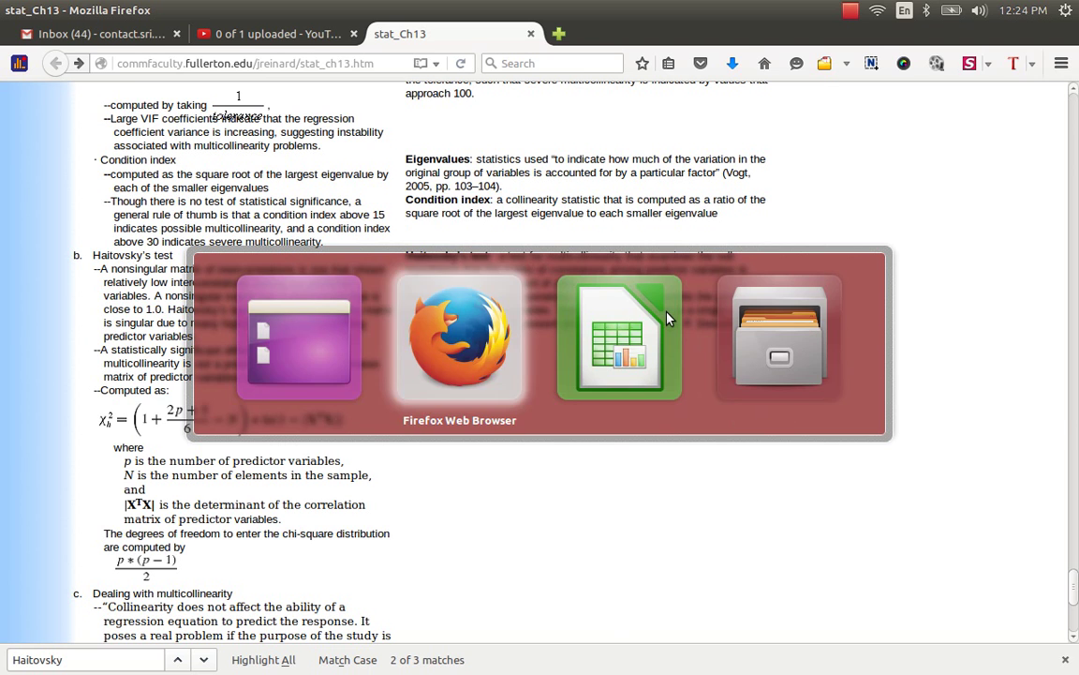
key(alt+Tab)
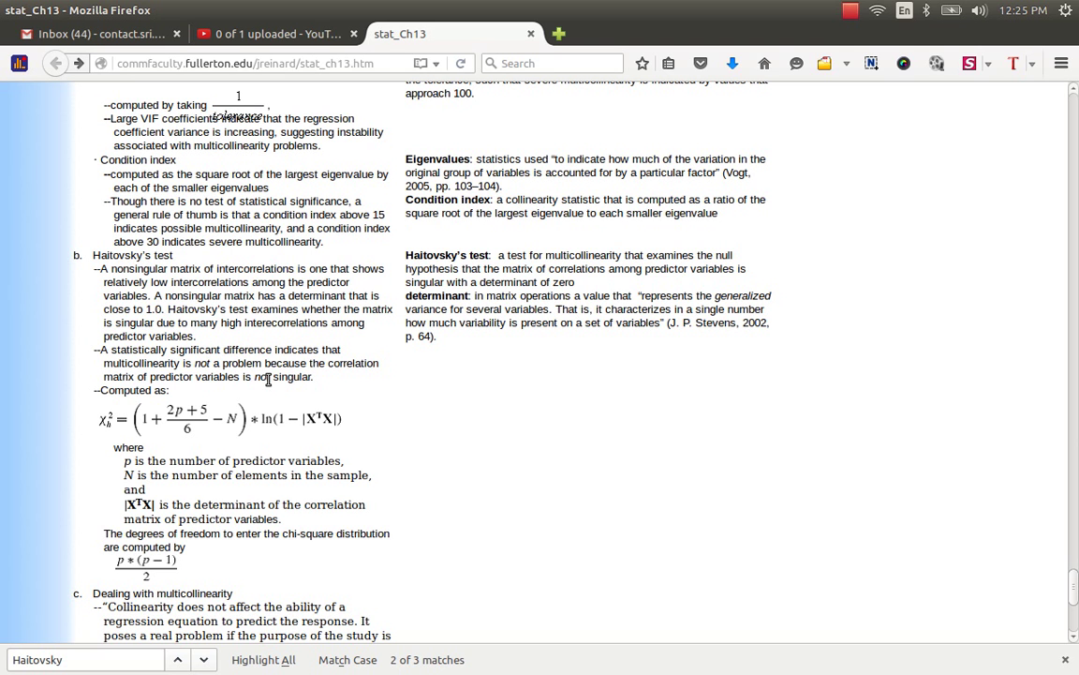
In BARTLETT TEST.ods, select the x1–x5 sample data block A1:E31 from the top of Sheet7
key(alt+Tab)
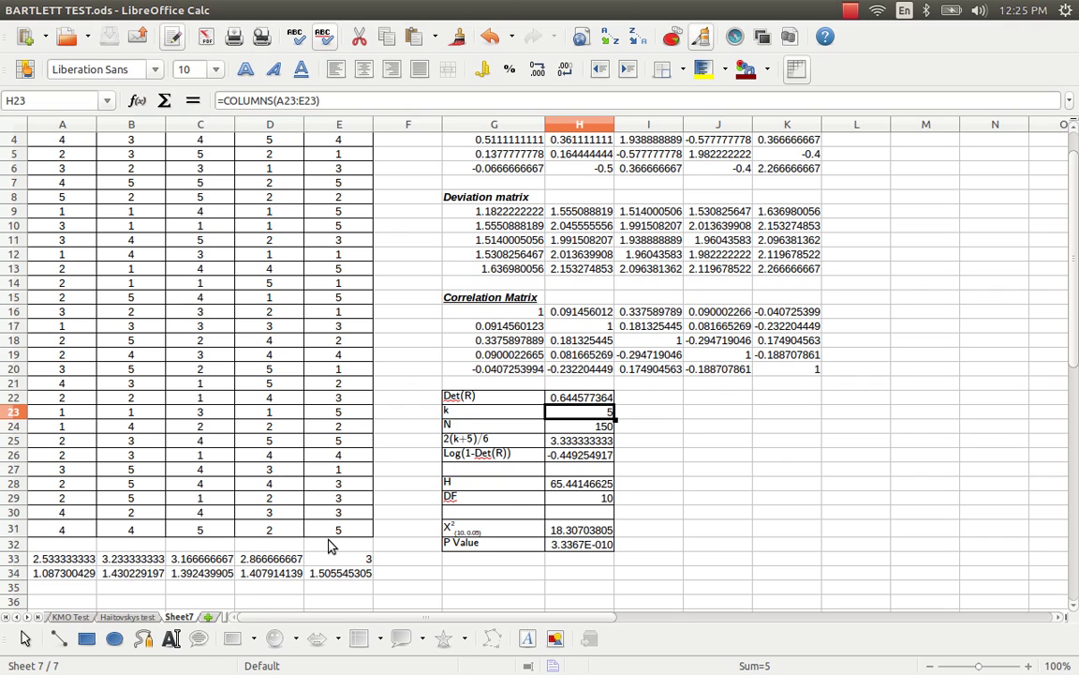
key(ctrl+Home)
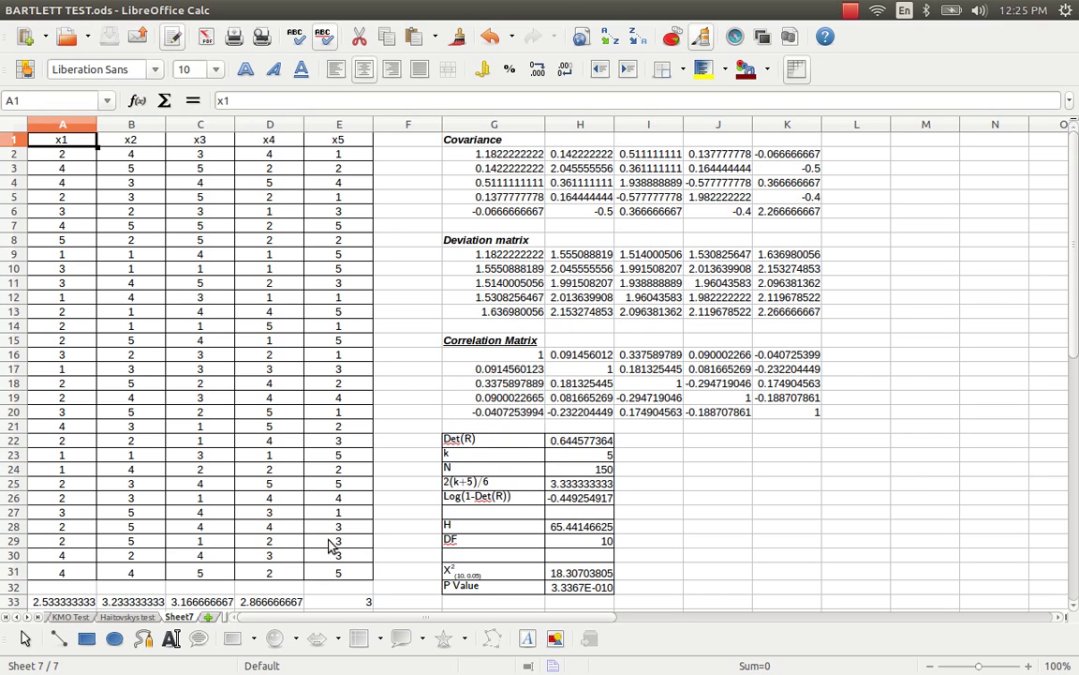
key(ctrl+shift+Right)
key(ctrl+shift+Down)
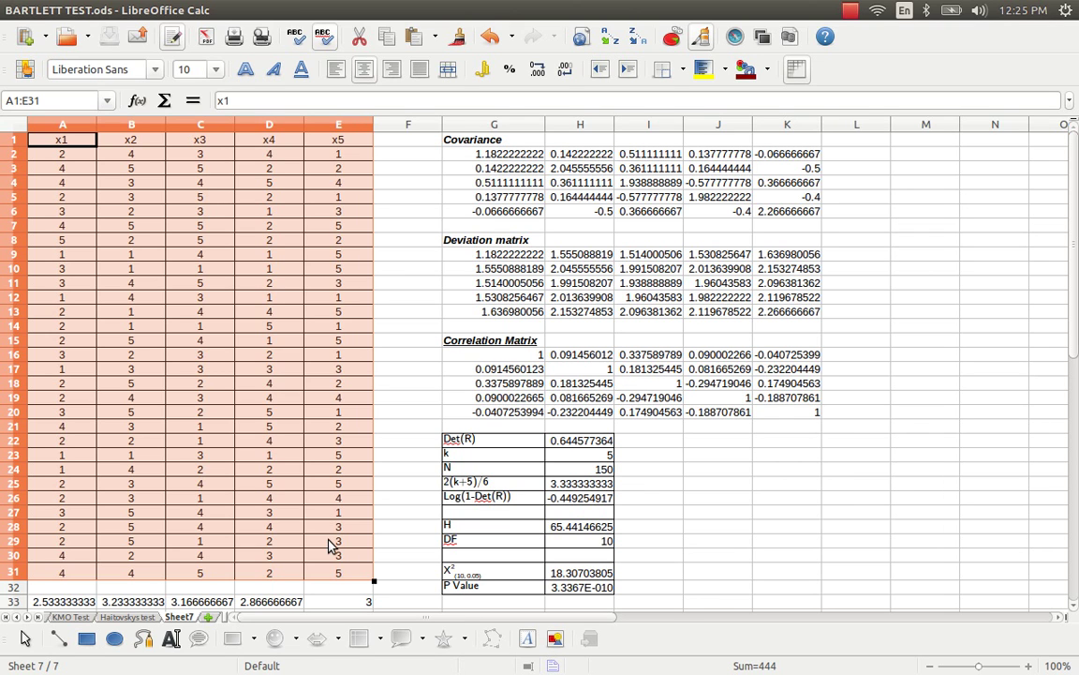
scroll(342, 572, down, 4)
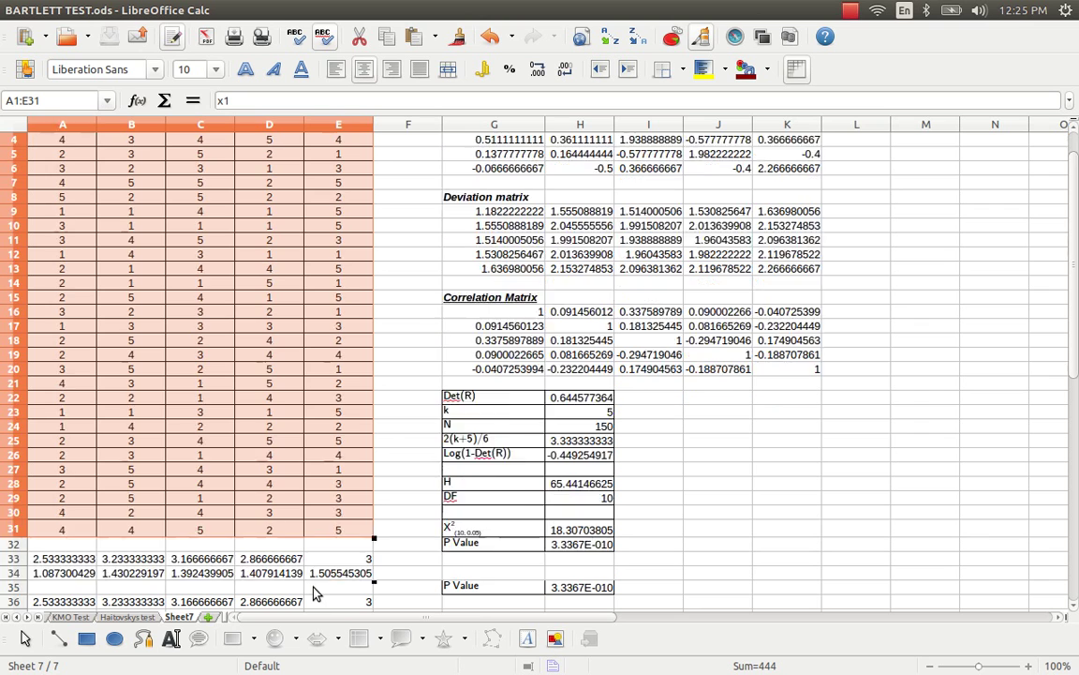
scroll(356, 502, up, 4)
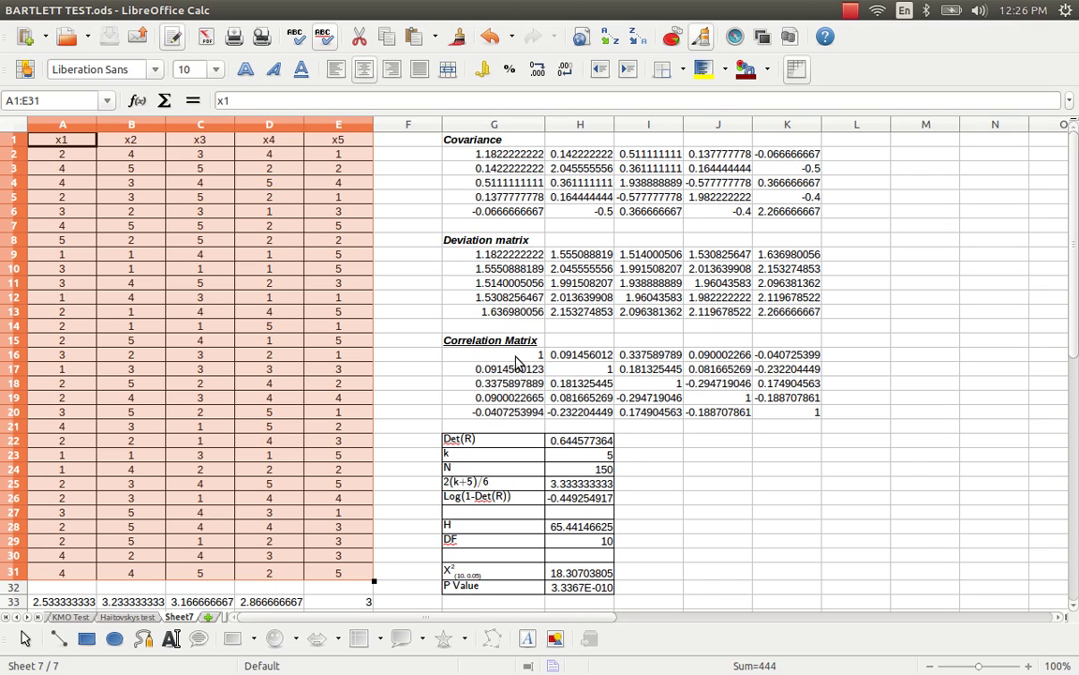
click(516, 357)
key(Up)
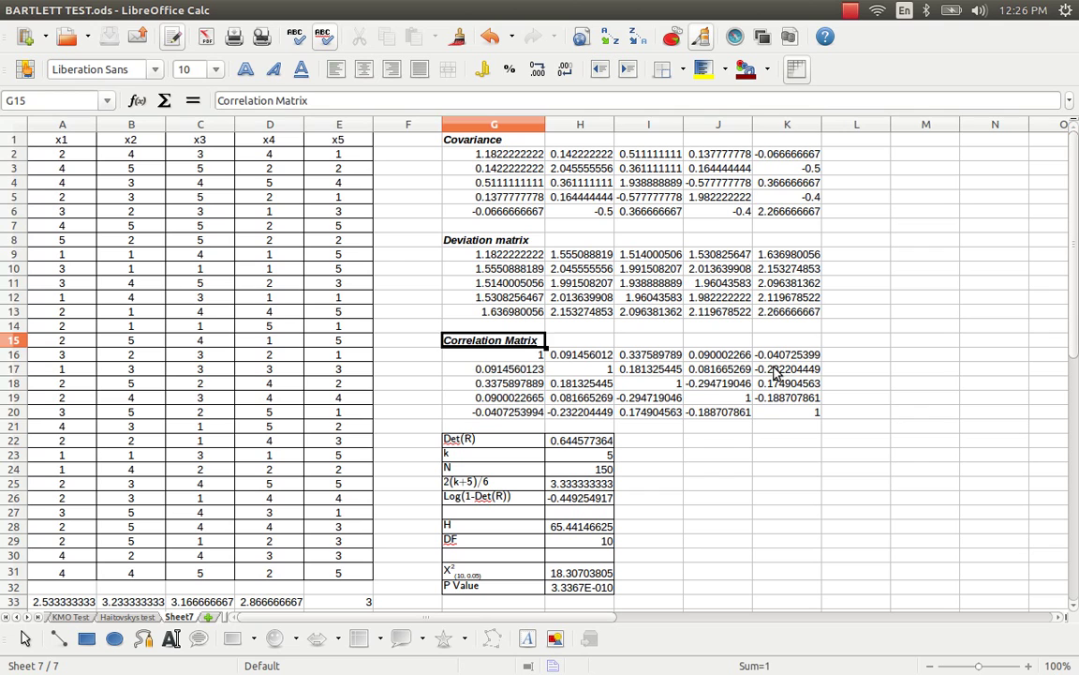
key(Down)
key(ctrl+/)
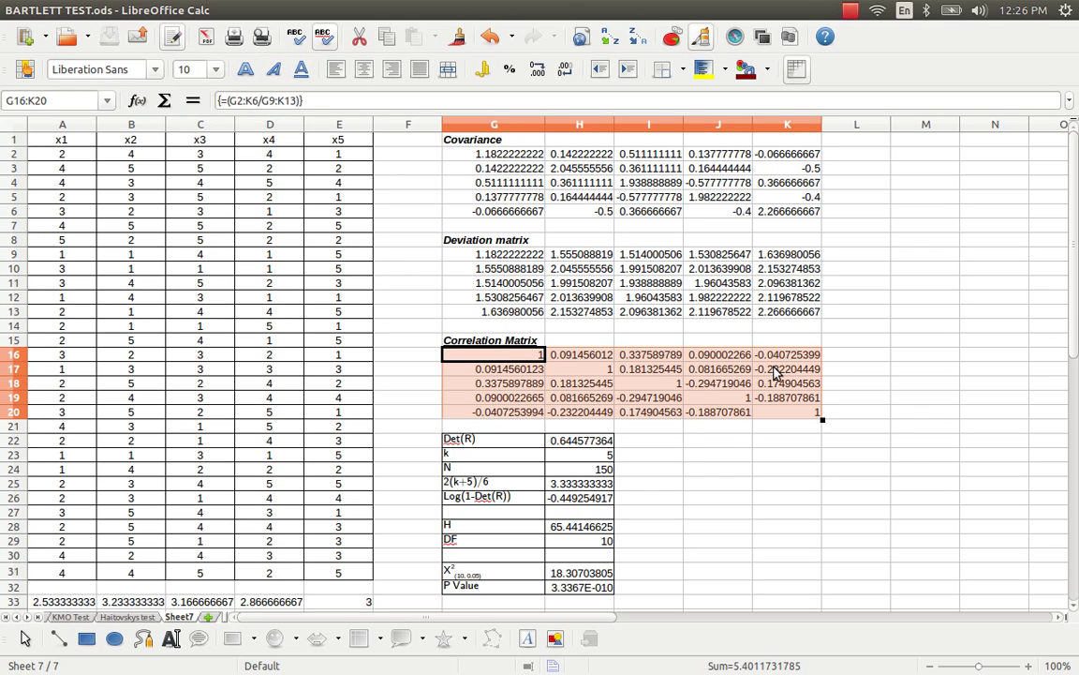
key(Down)
key(Down)
key(Down)
key(Down)
key(Down)
key(Down)
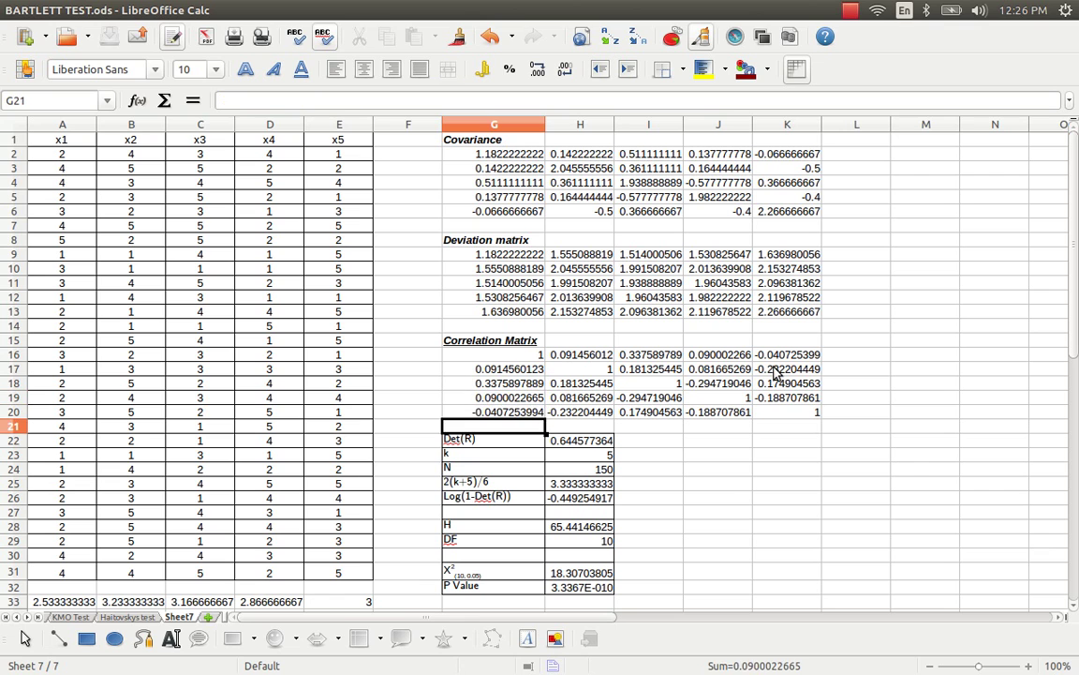
key(Right)
key(Up)
key(Up)
key(Up)
key(Up)
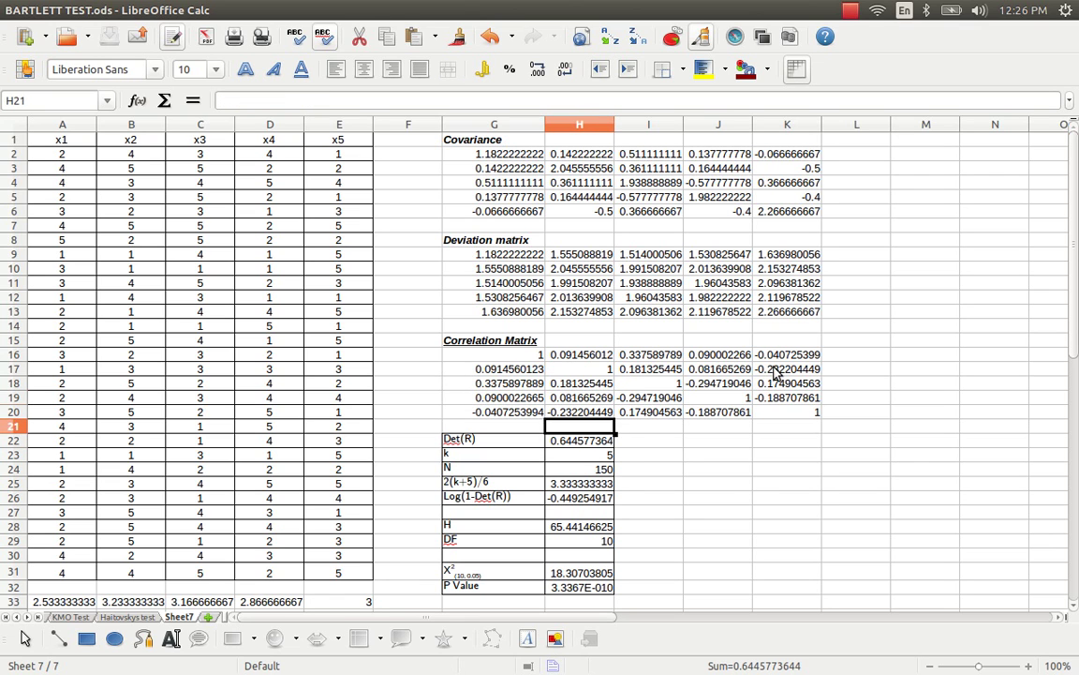
key(Up)
key(Up)
key(Down)
key(Down)
key(Down)
key(Down)
key(Down)
key(Down)
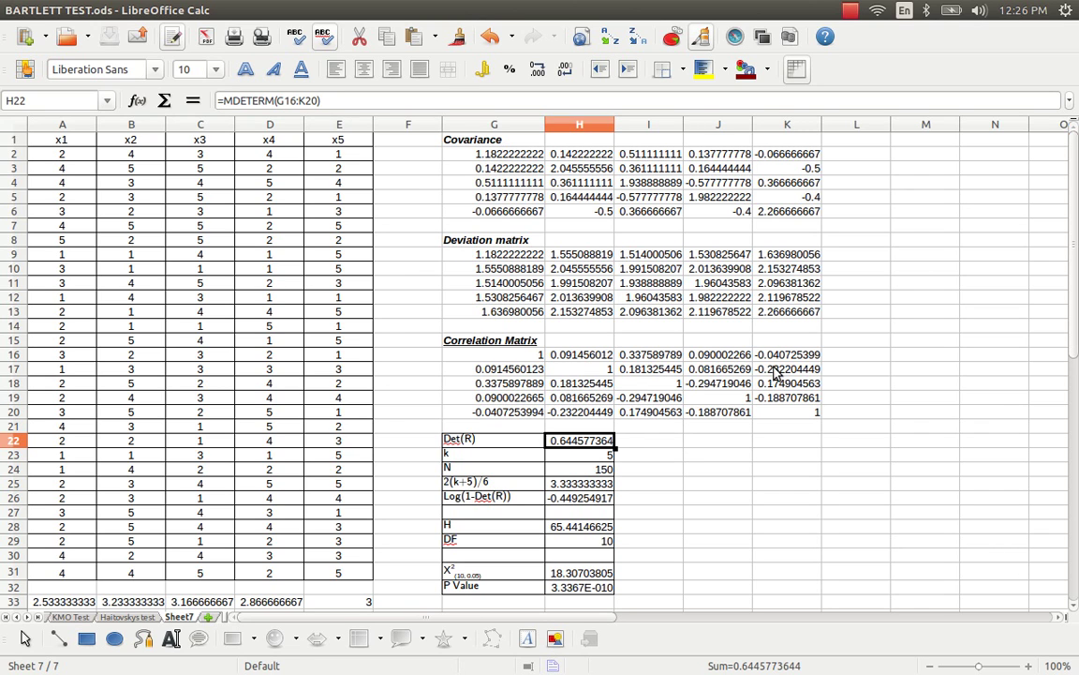
key(Down)
key(Down)
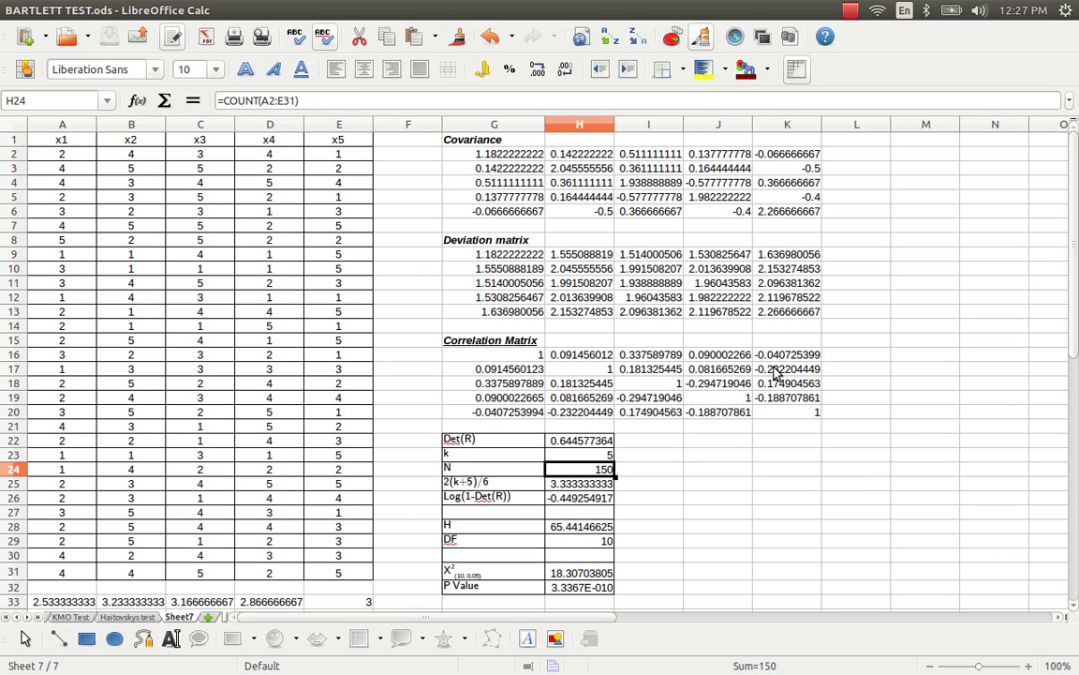
key(Up)
key(Up)
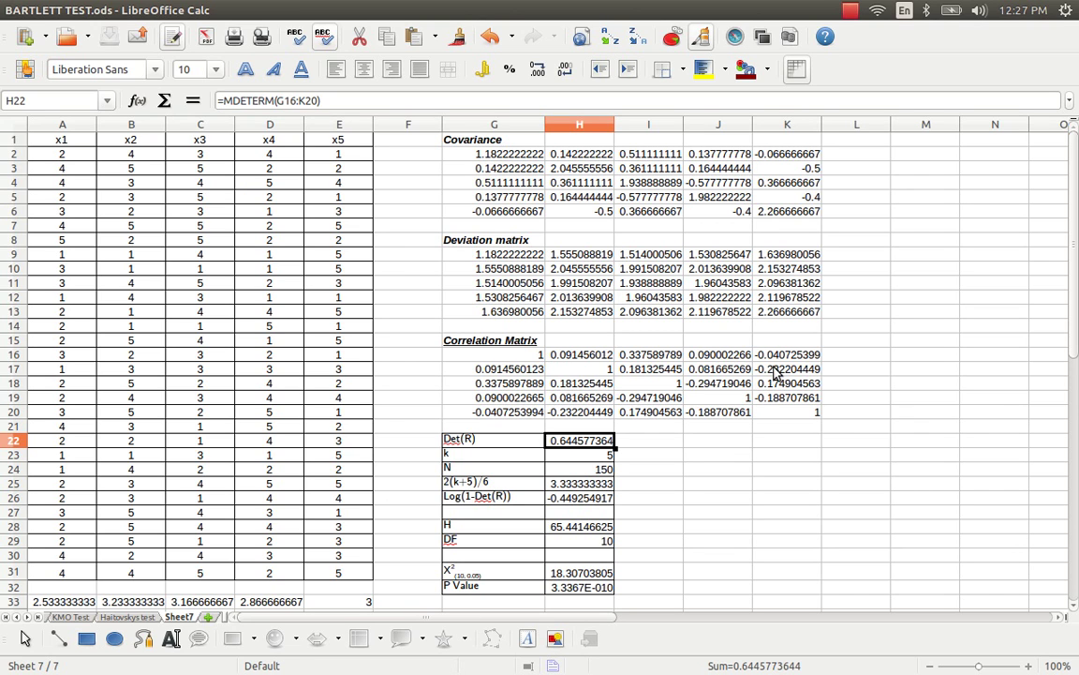
key(Down)
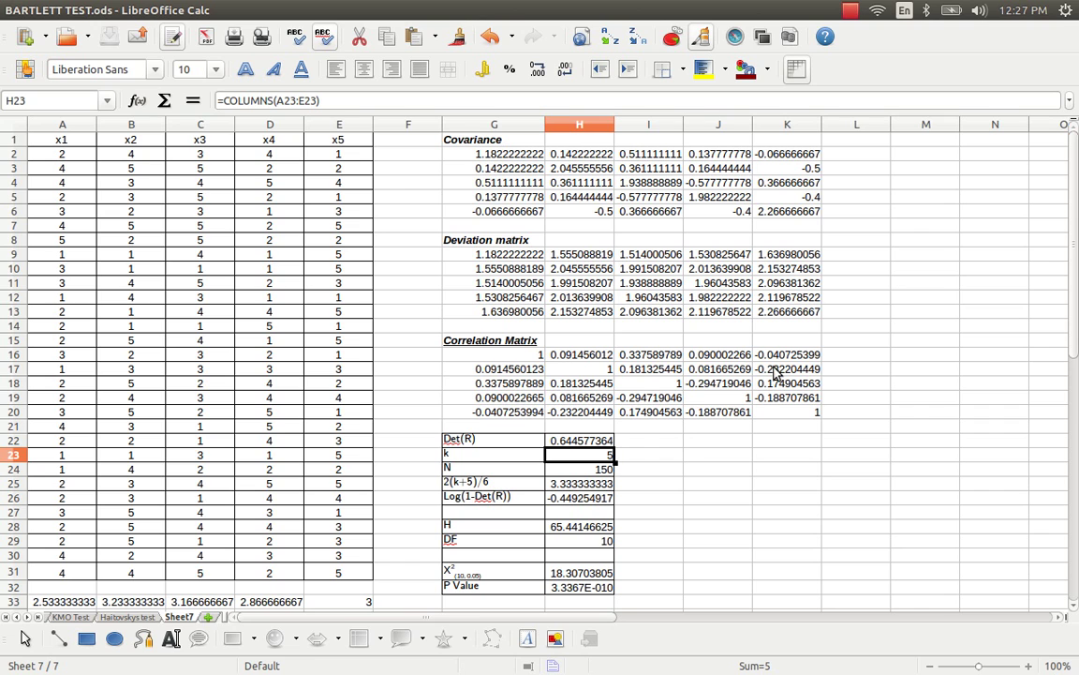
key(Up)
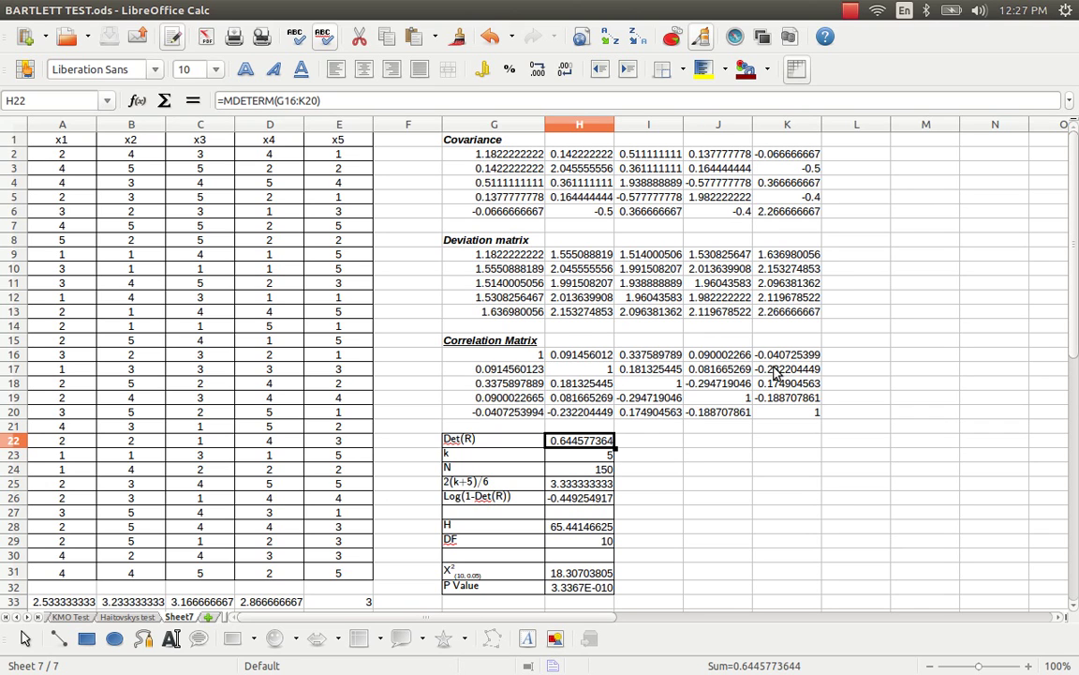
key(Down)
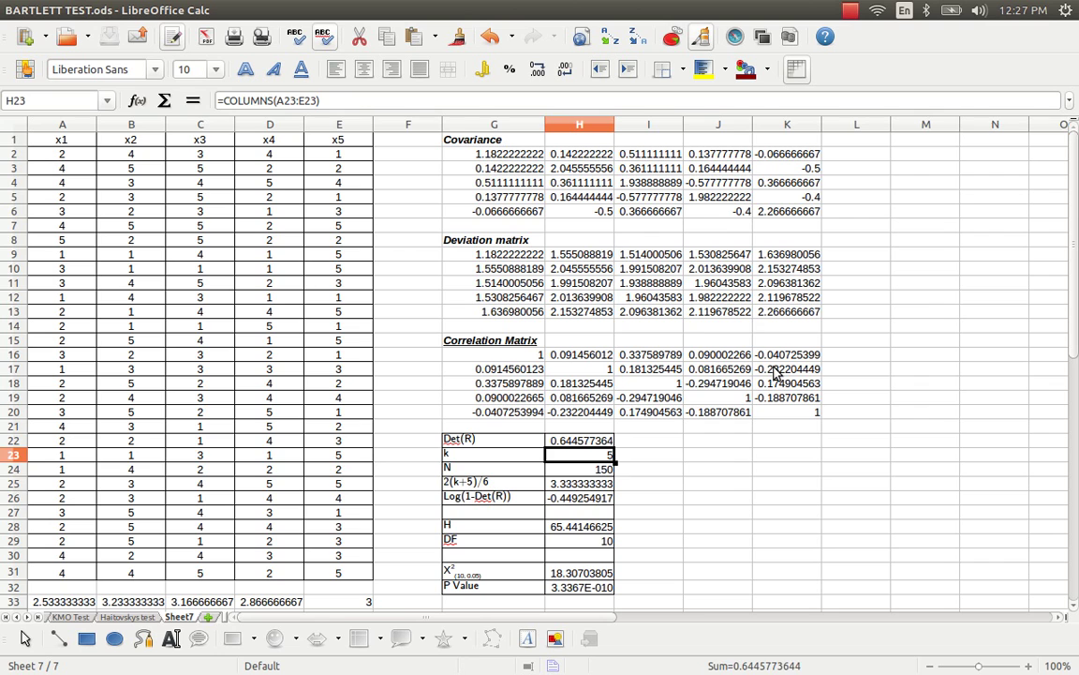
key(Down)
key(Down)
key(Down)
Check the Haitovskys test and KMO Test sheets, ending on Sheet7 with Det(R) 0.644577364 in H22
key(ctrl+Page_Up)
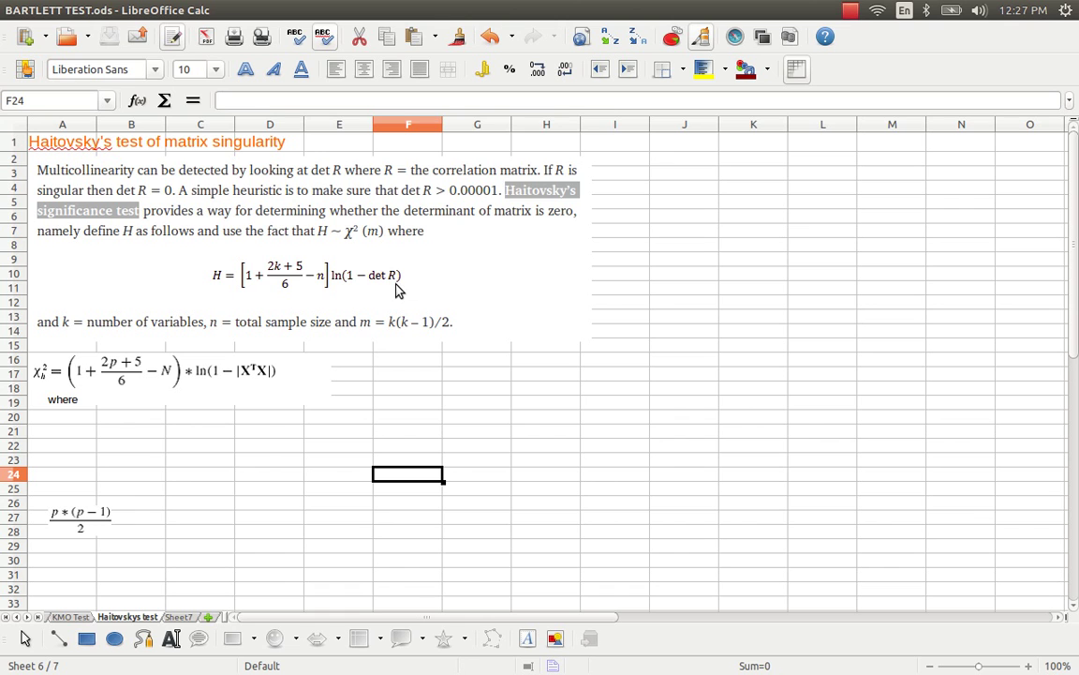
key(ctrl+Page_Down)
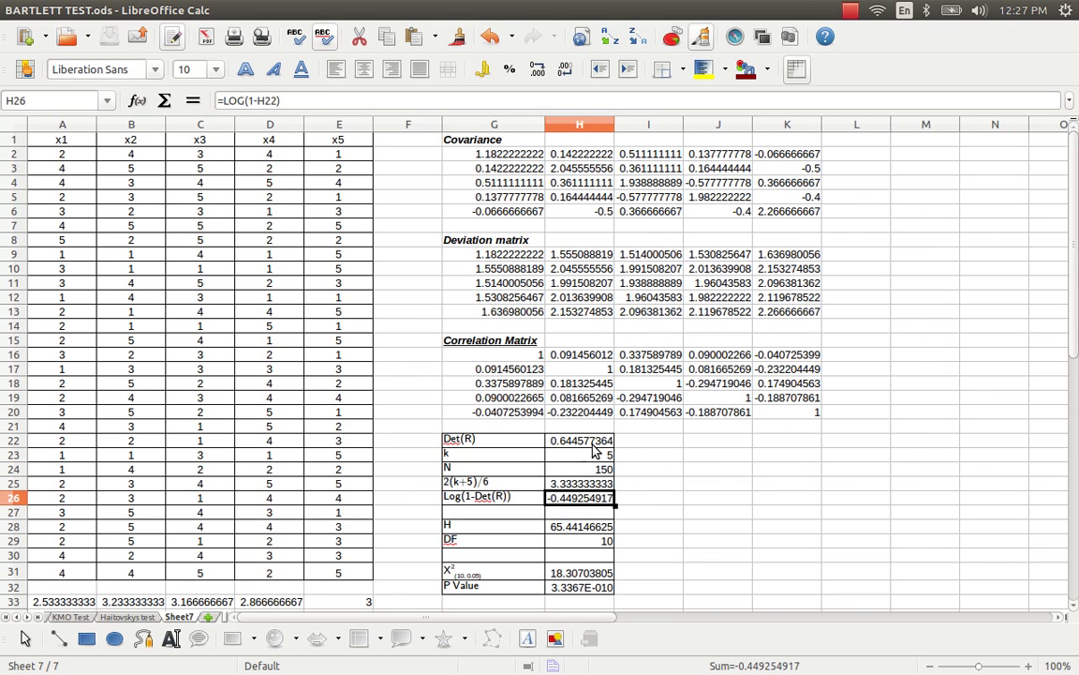
click(580, 444)
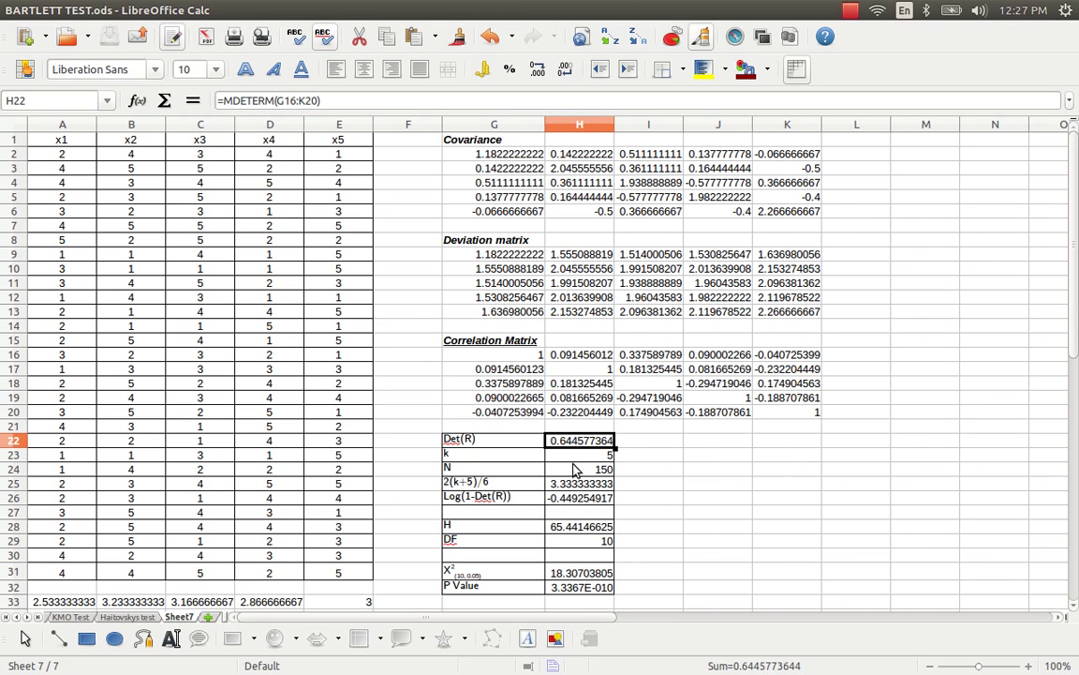
key(ctrl+Page_Up)
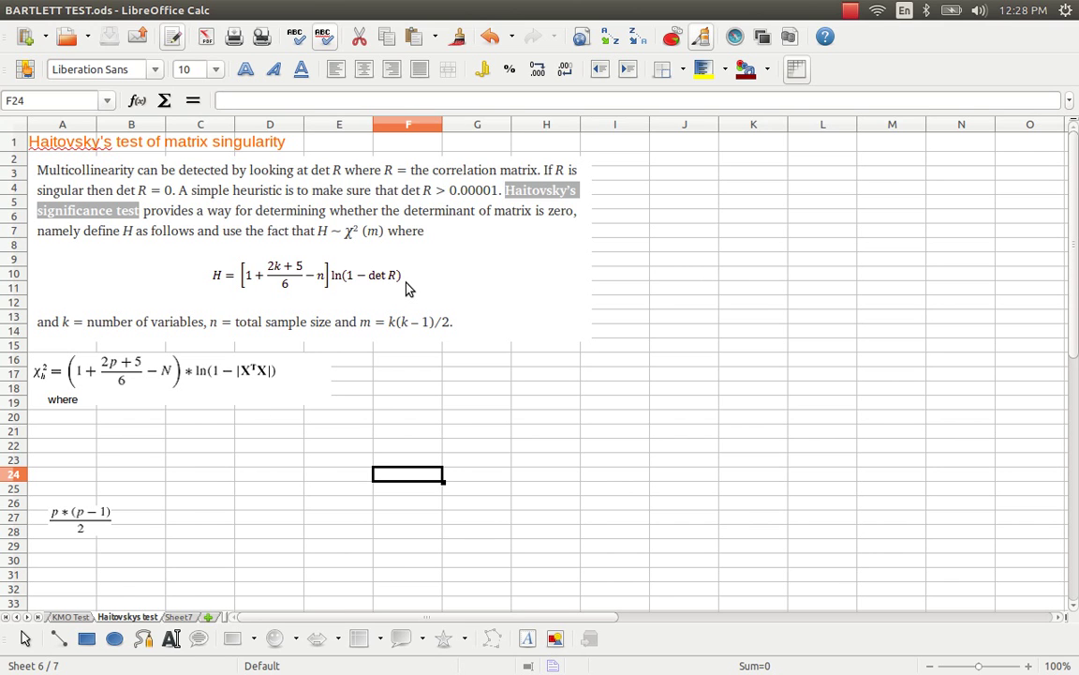
key(ctrl+Page_Up)
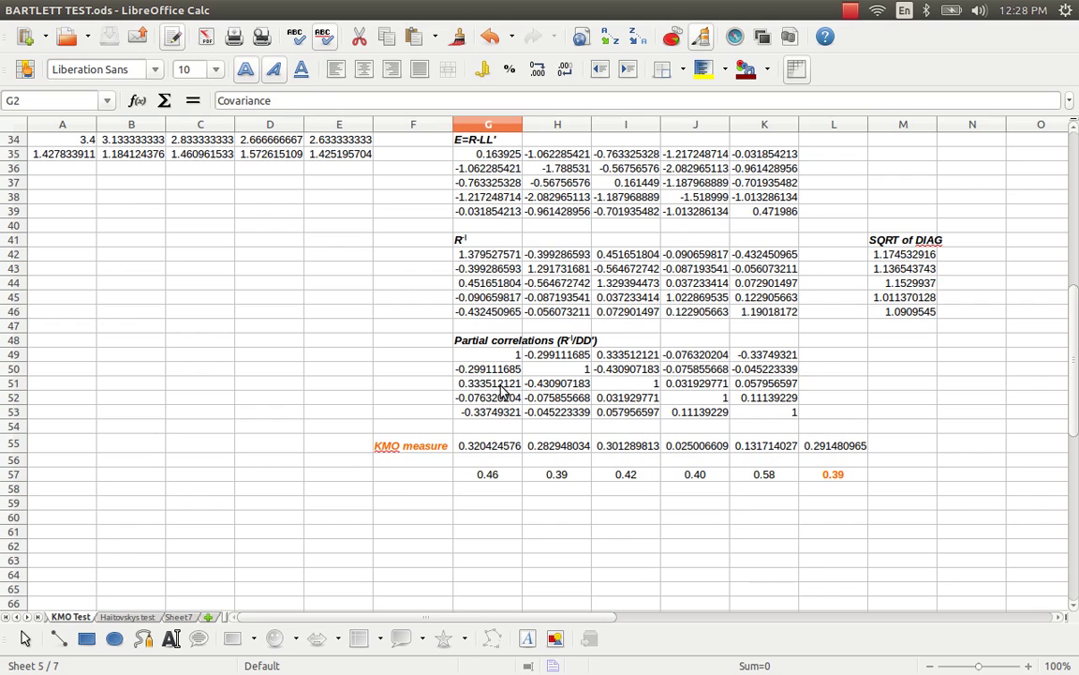
key(ctrl+Page_Down)
key(ctrl+Page_Down)
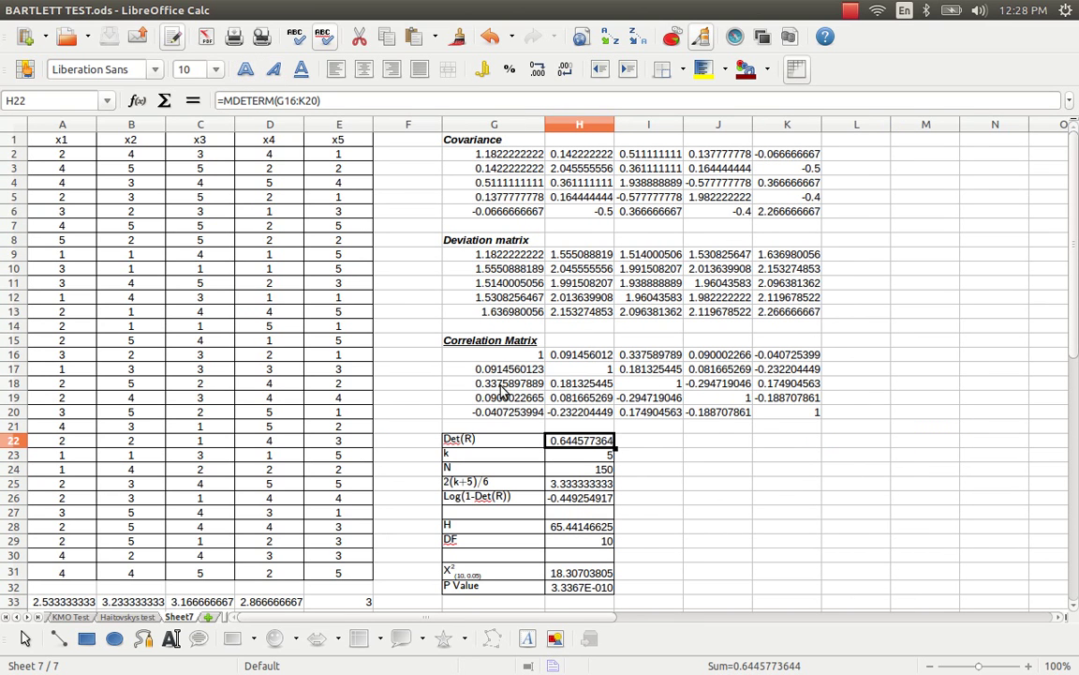
key(Up)
key(Up)
key(Up)
key(Up)
key(Up)
key(Up)
key(Left)
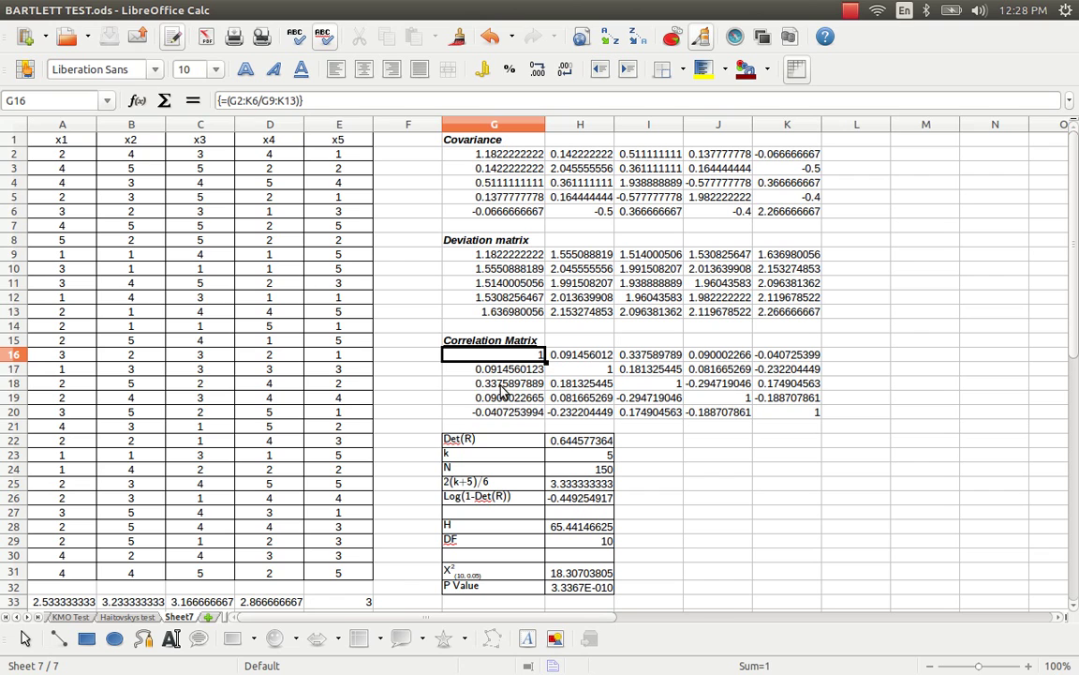
key(Down)
key(Down)
key(Down)
key(Down)
key(Down)
key(Down)
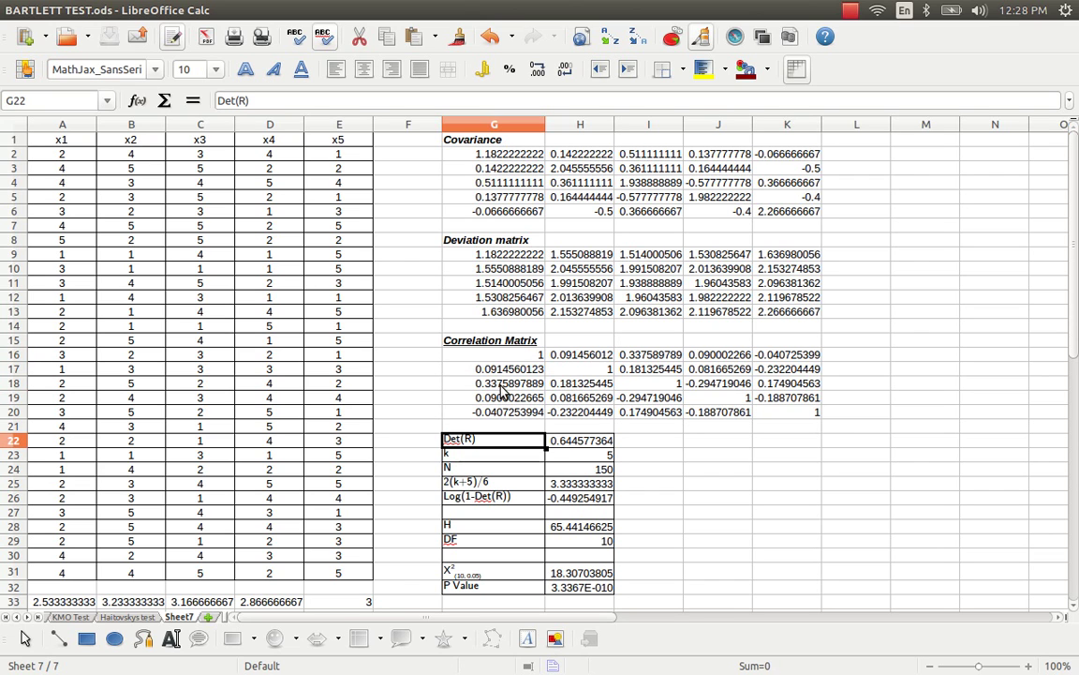
key(Up)
key(Up)
key(Up)
key(Up)
key(Up)
key(Up)
key(Up)
key(Up)
key(Up)
key(Up)
key(Up)
key(Up)
key(Up)
key(Up)
key(Up)
key(Up)
key(Up)
key(Up)
key(Up)
key(Up)
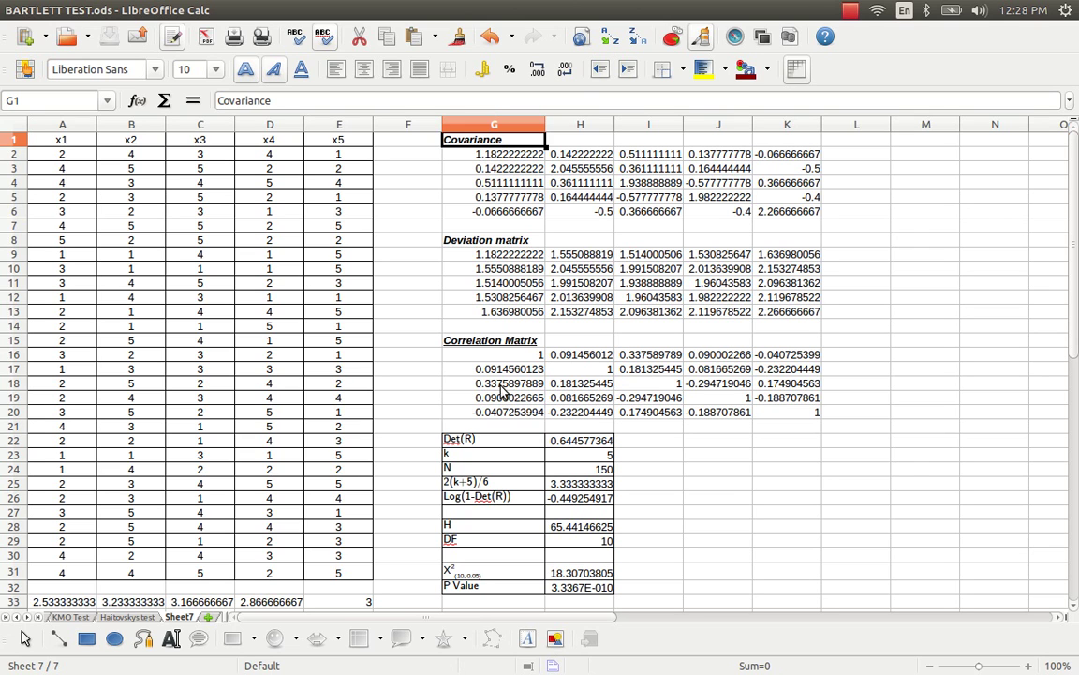
key(Down)
key(Down)
key(Down)
key(Down)
key(Down)
key(Down)
key(Down)
key(Down)
key(Down)
key(Down)
key(Down)
key(Down)
key(Down)
key(Down)
key(Down)
key(Down)
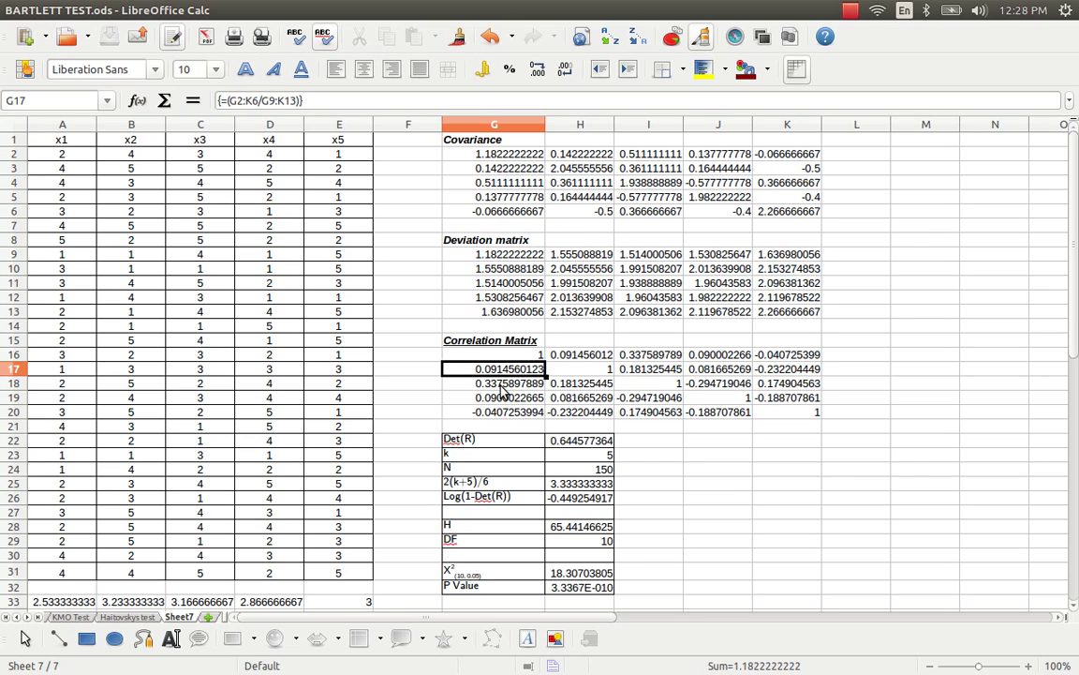
key(Down)
key(Down)
key(Down)
key(Down)
key(Down)
key(Right)
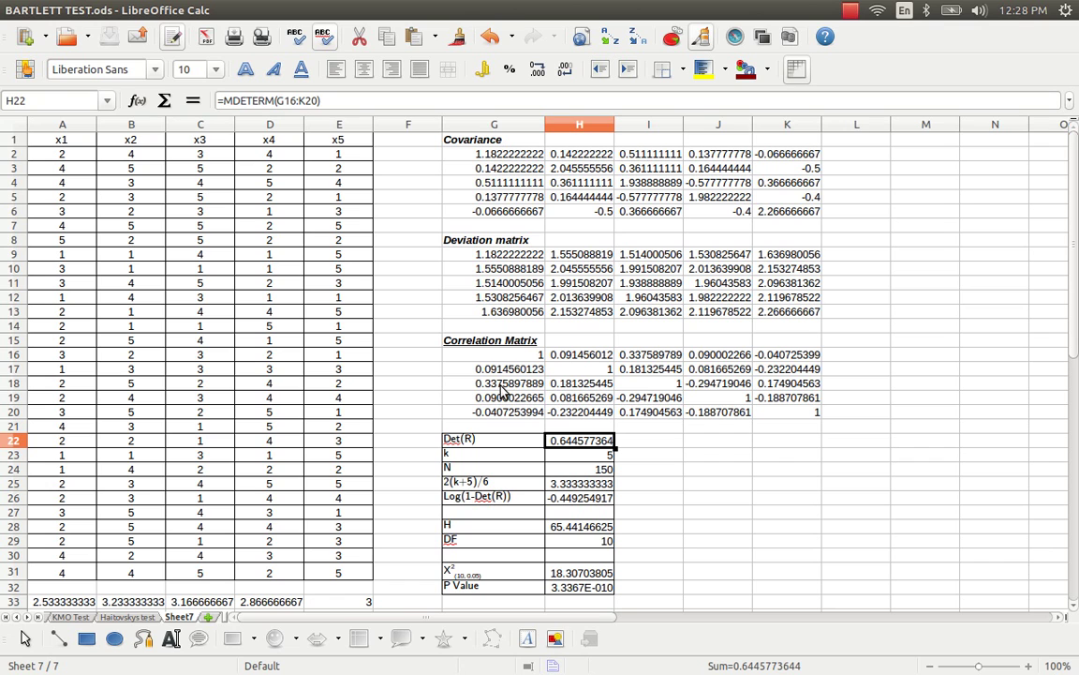
key(Down)
key(Down)
key(Down)
key(Down)
key(Down)
key(Down)
key(Down)
key(Down)
key(Down)
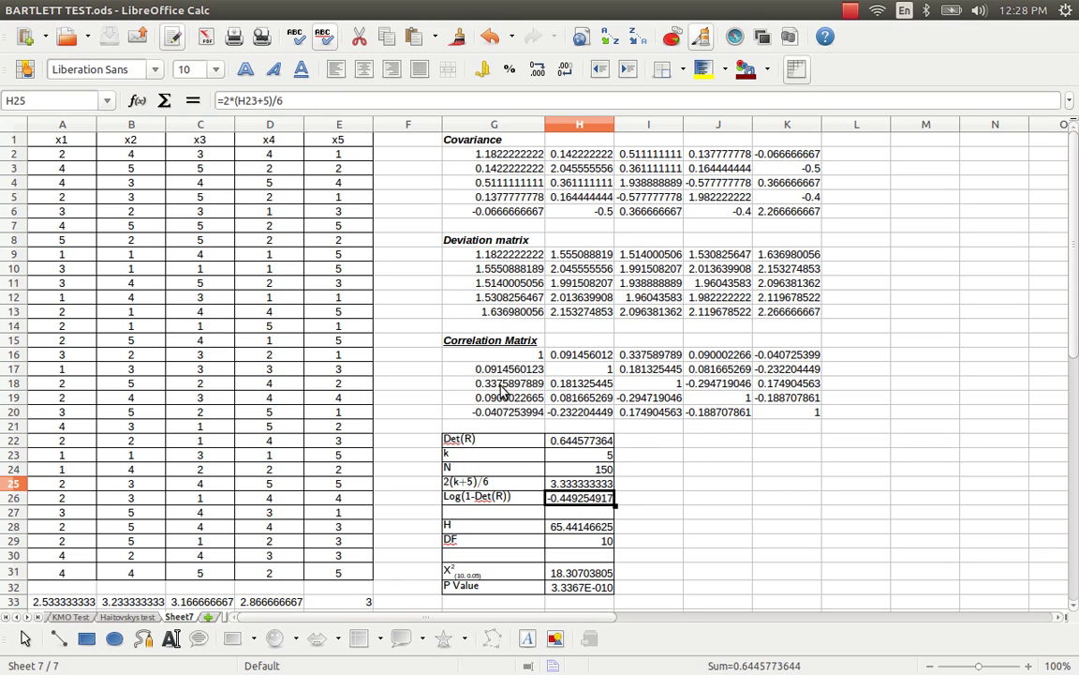
key(Up)
key(Up)
key(Up)
key(Up)
key(Up)
key(Up)
key(Up)
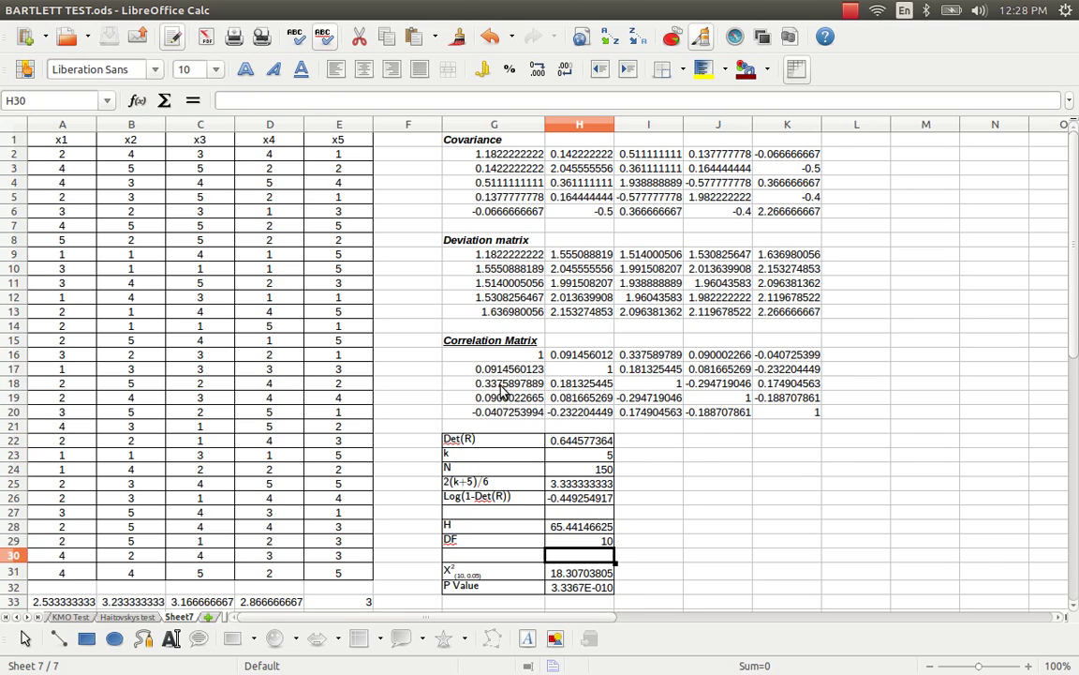
key(Up)
key(Left)
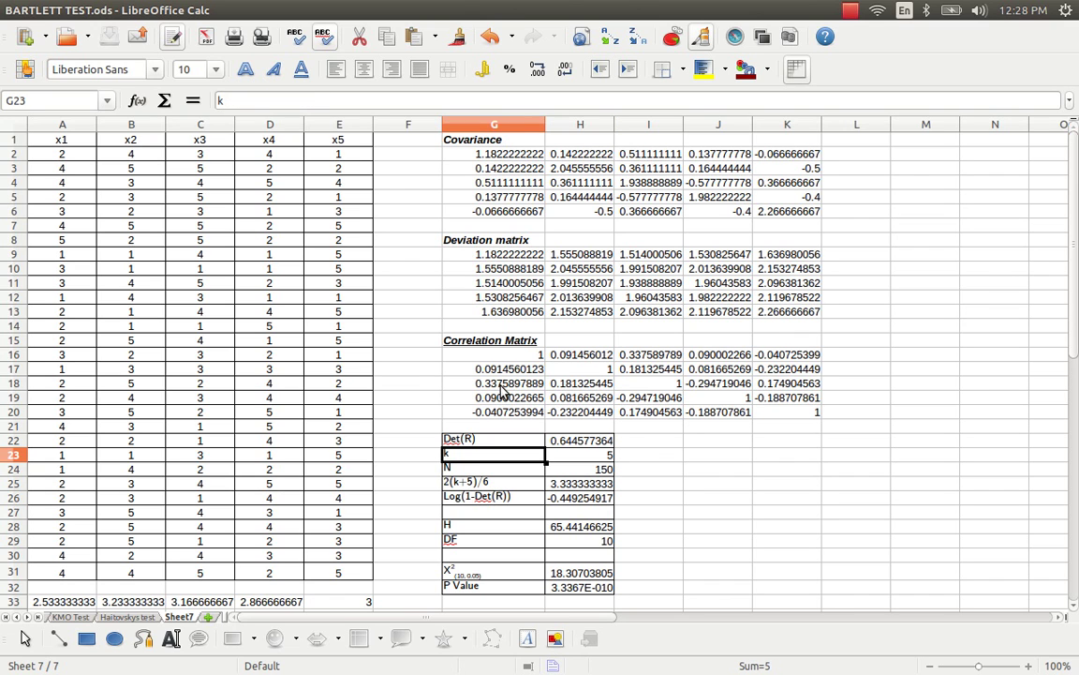
key(Right)
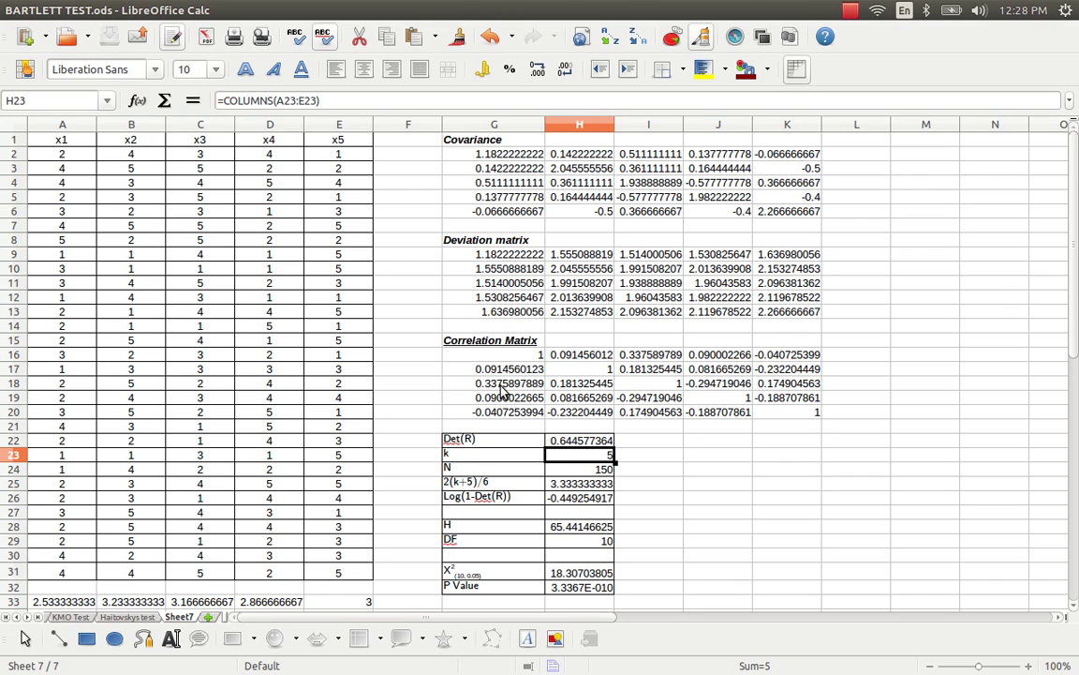
click(606, 470)
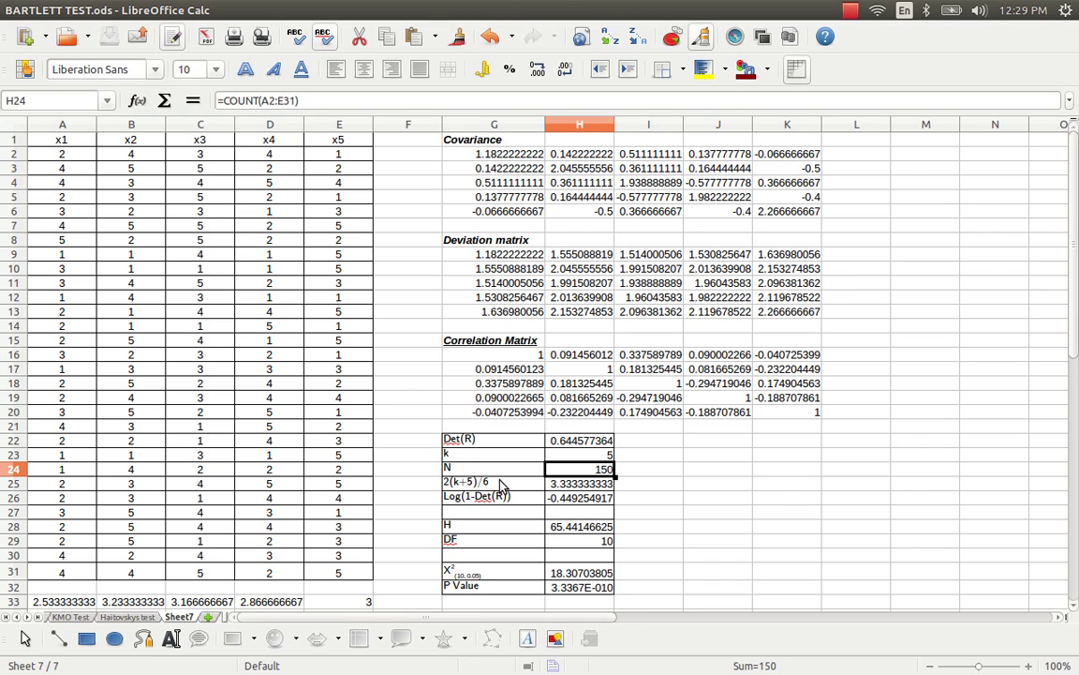
click(140, 620)
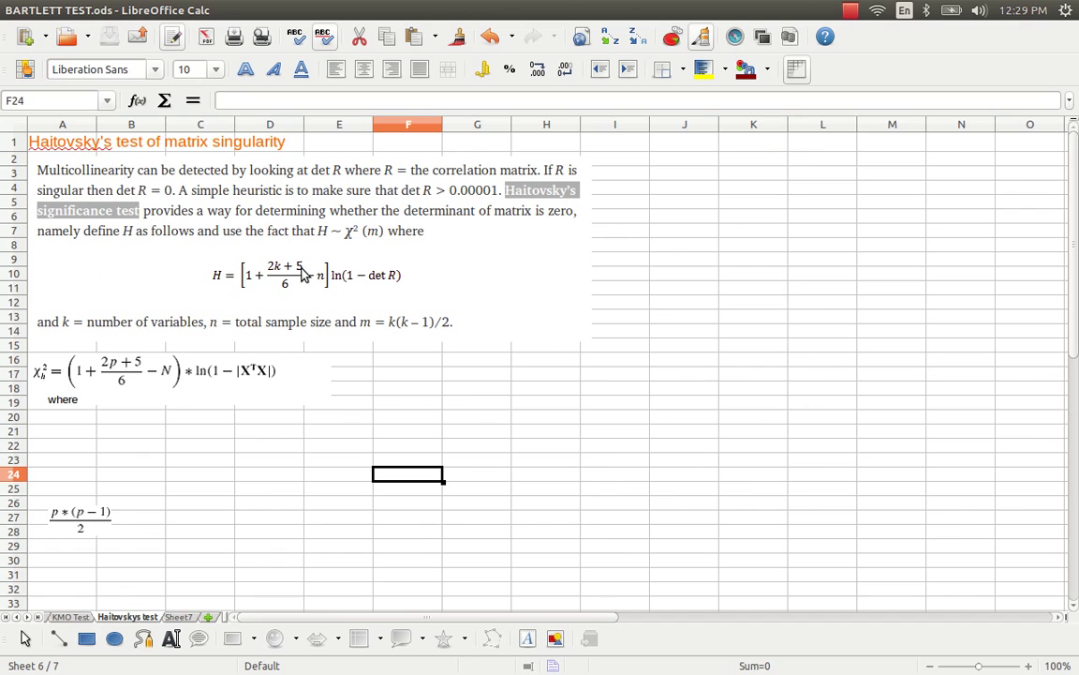
click(178, 616)
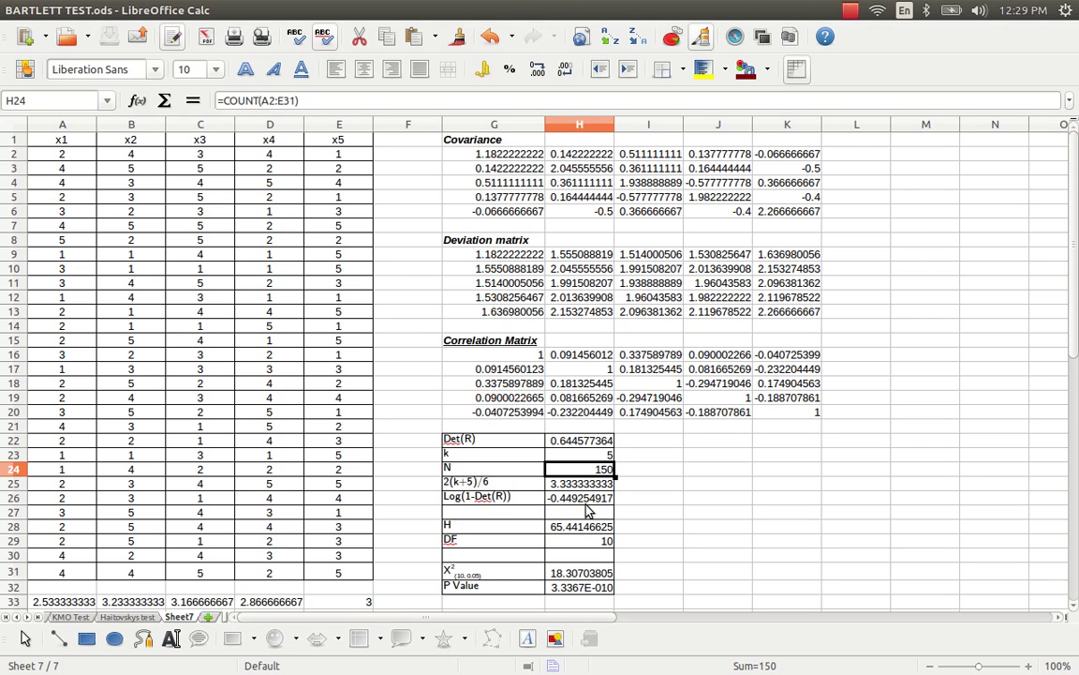
click(583, 526)
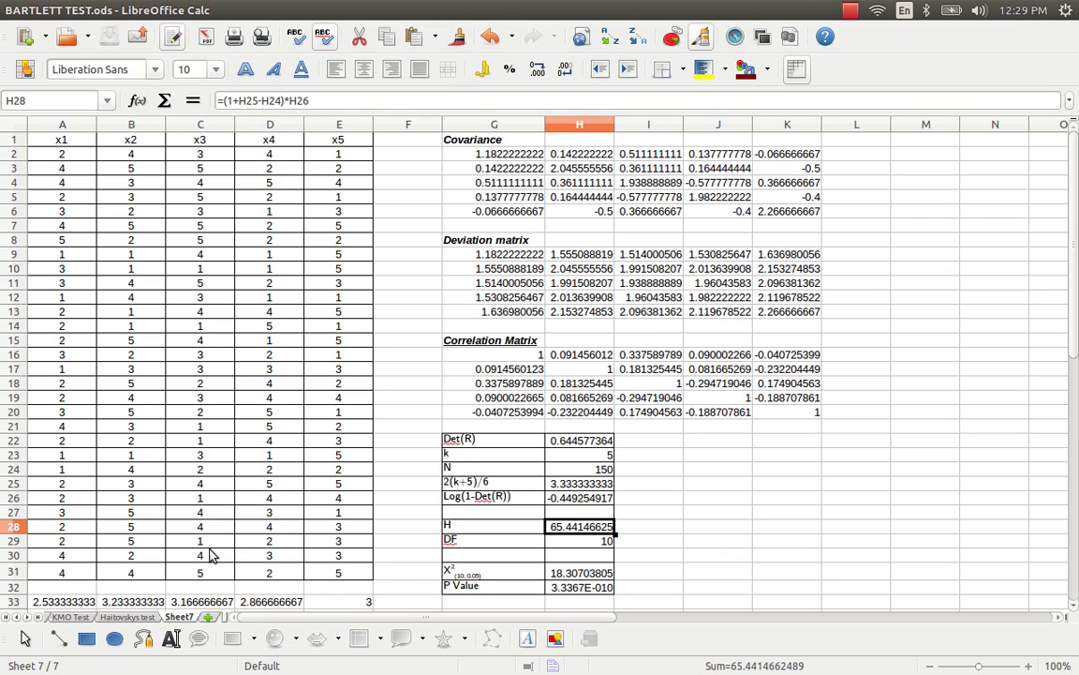
click(136, 619)
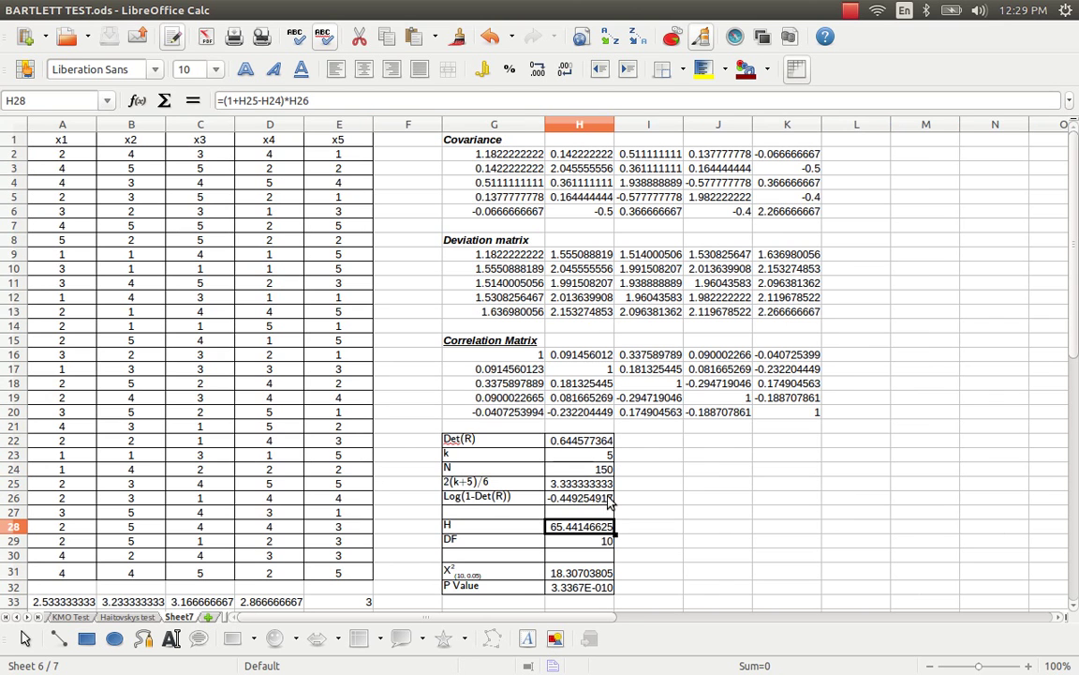
click(179, 617)
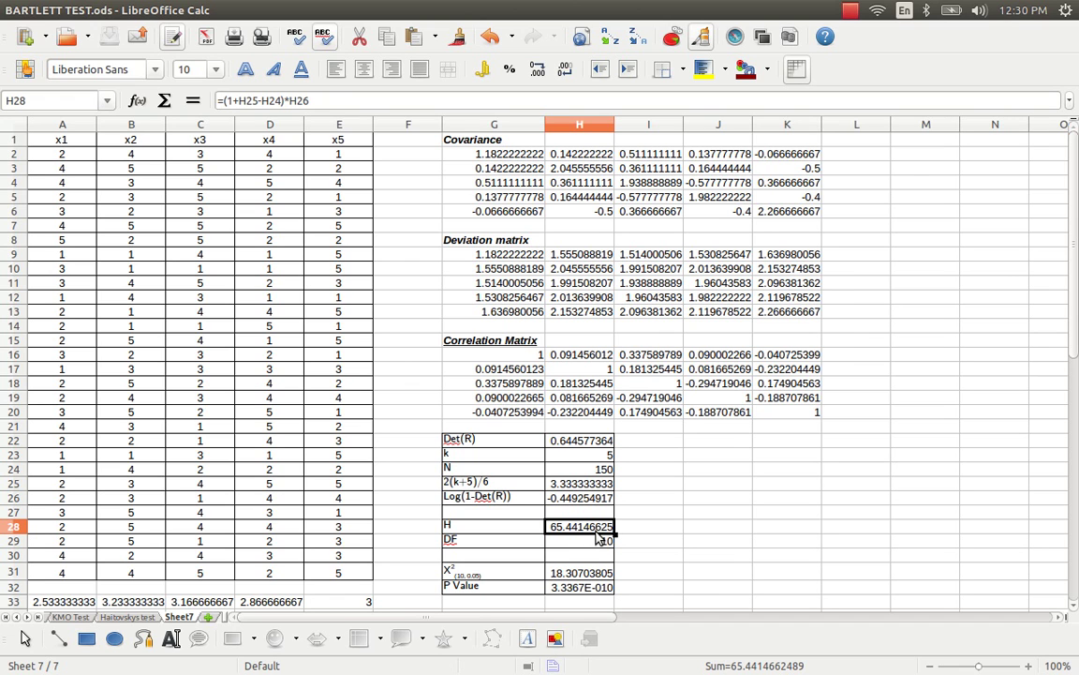
scroll(601, 572, down, 1)
scroll(601, 571, down, 1)
click(575, 488)
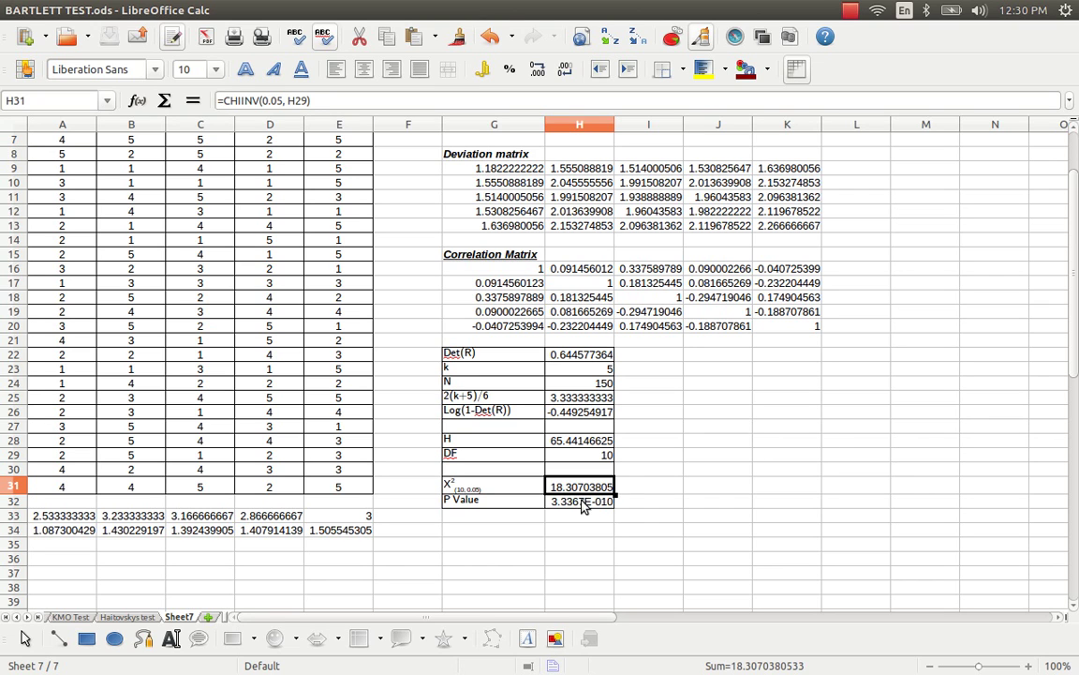
click(581, 505)
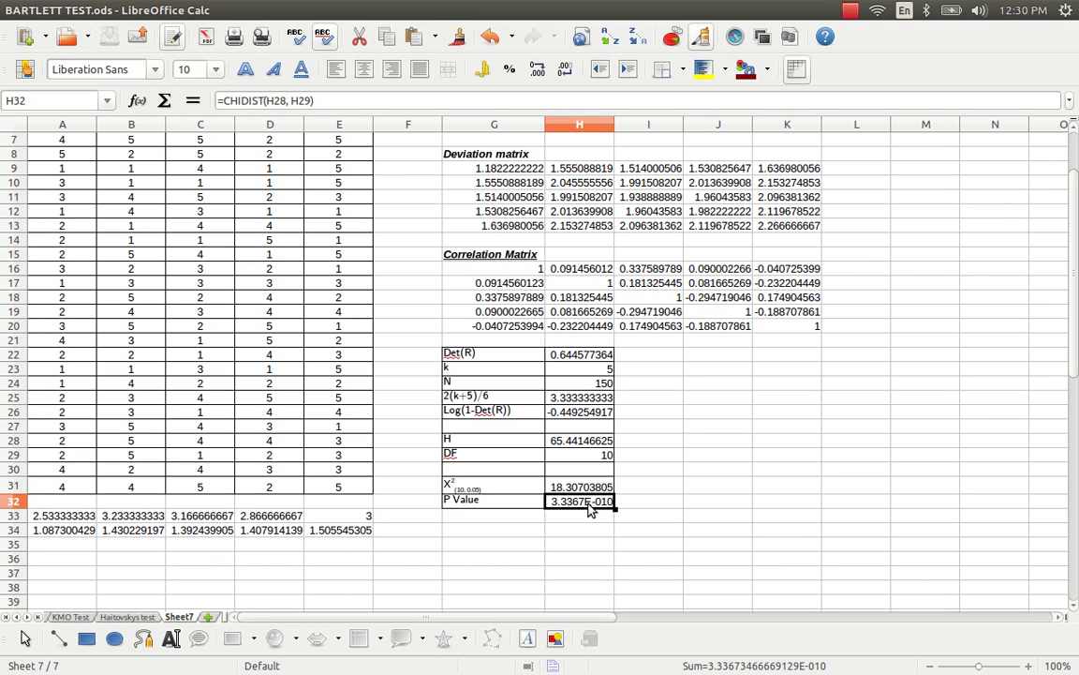